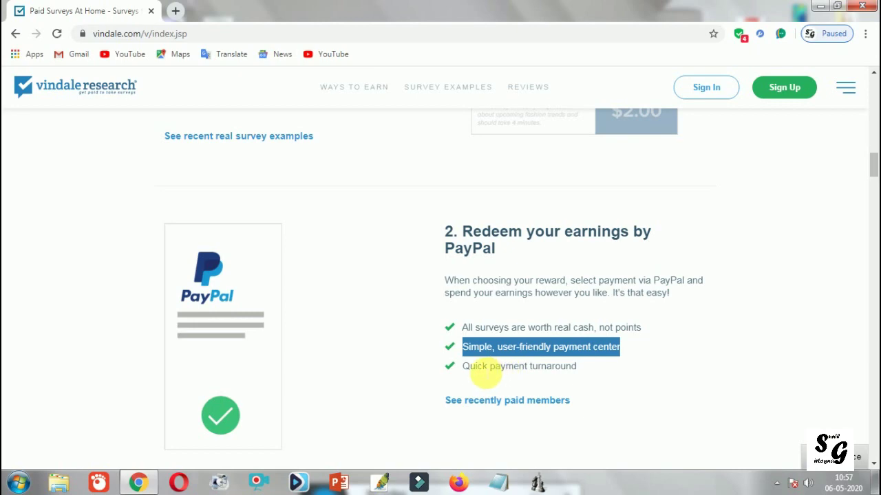
{"action": "left_click_drag", "start_coordinate": [476, 366], "coordinate": [596, 366]}
{"action": "scroll", "coordinate": [596, 366], "scroll_direction": "down", "scroll_amount": 4}
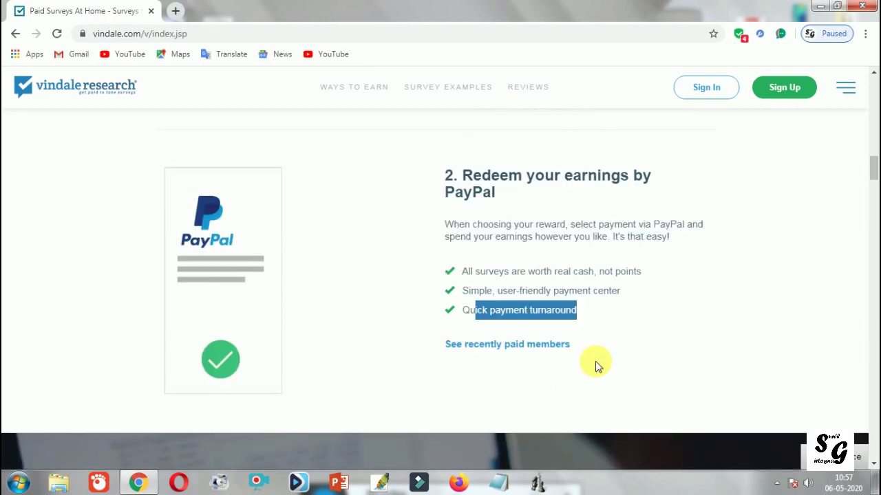
{"action": "scroll", "coordinate": [595, 361], "scroll_direction": "down", "scroll_amount": 3}
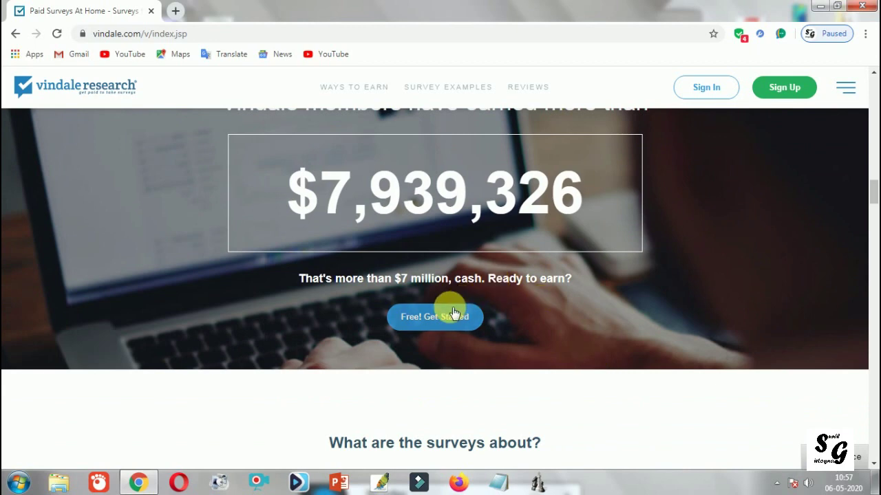
{"action": "scroll", "coordinate": [413, 288], "scroll_direction": "down", "scroll_amount": 1}
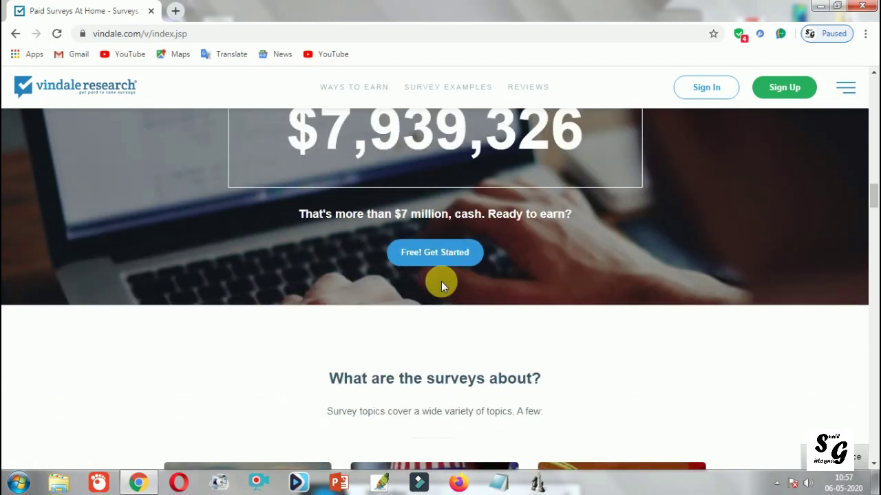
{"action": "scroll", "coordinate": [441, 281], "scroll_direction": "down", "scroll_amount": 6}
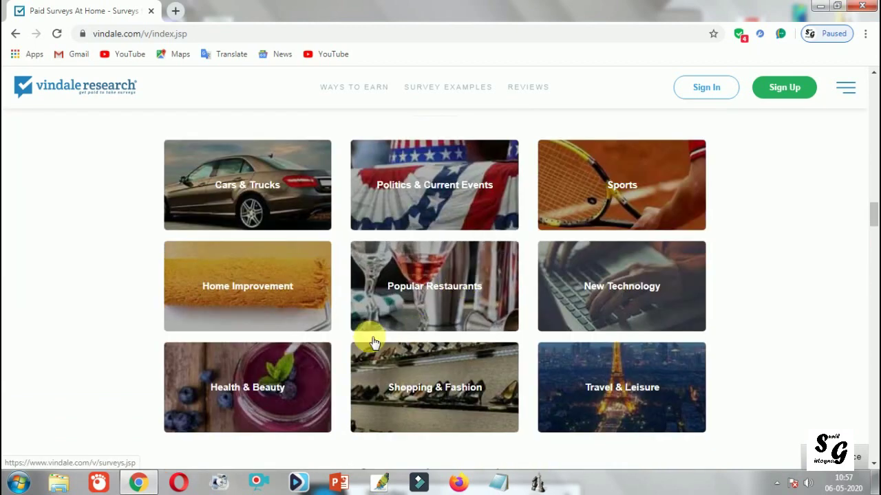
{"action": "left_click", "coordinate": [380, 392]}
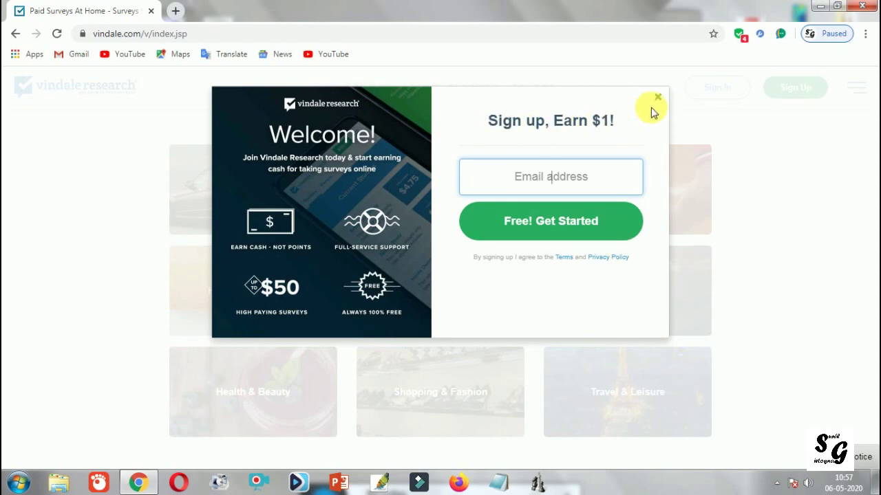
{"action": "left_click", "coordinate": [657, 97]}
{"action": "scroll", "coordinate": [691, 268], "scroll_direction": "up", "scroll_amount": 15}
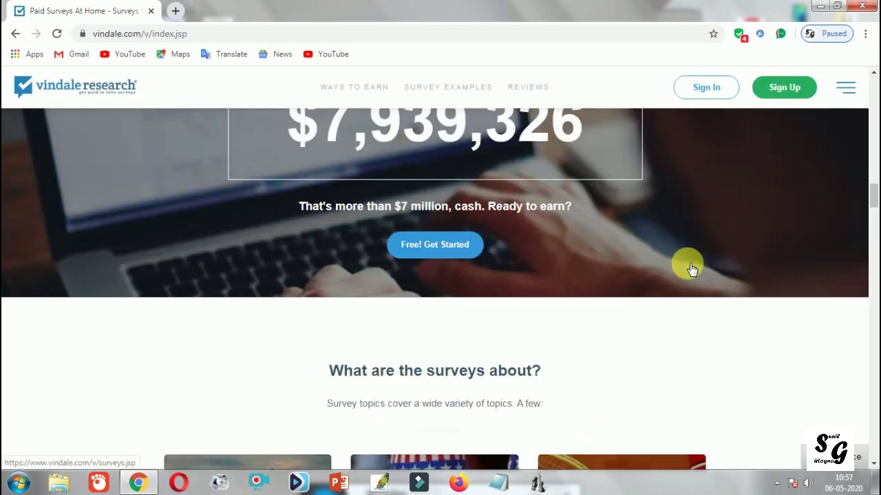
{"action": "scroll", "coordinate": [691, 268], "scroll_direction": "up", "scroll_amount": 8}
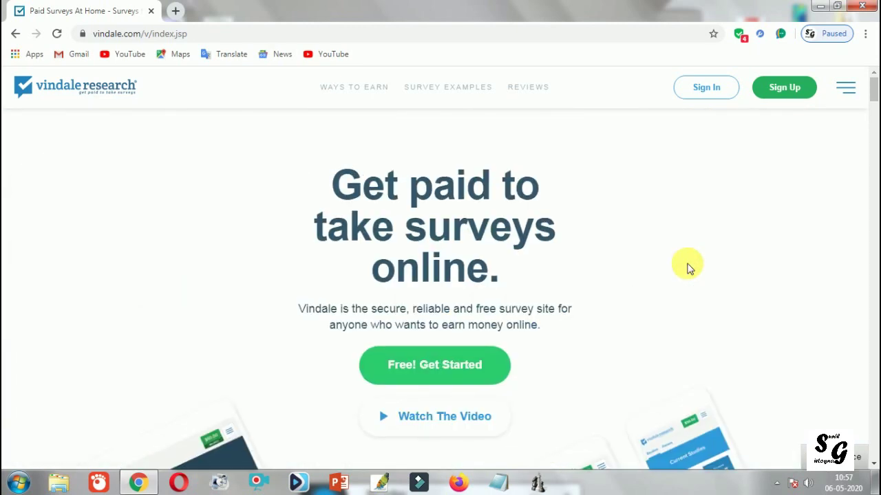
Step: Start the new member signup and scroll through the join page
{"action": "left_click", "coordinate": [791, 101]}
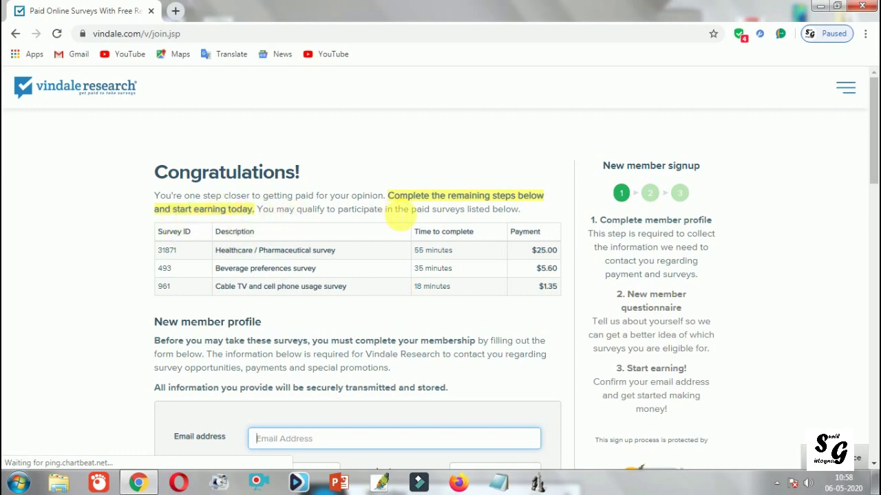
{"action": "scroll", "coordinate": [393, 211], "scroll_direction": "down", "scroll_amount": 2}
{"action": "scroll", "coordinate": [383, 266], "scroll_direction": "down", "scroll_amount": 4}
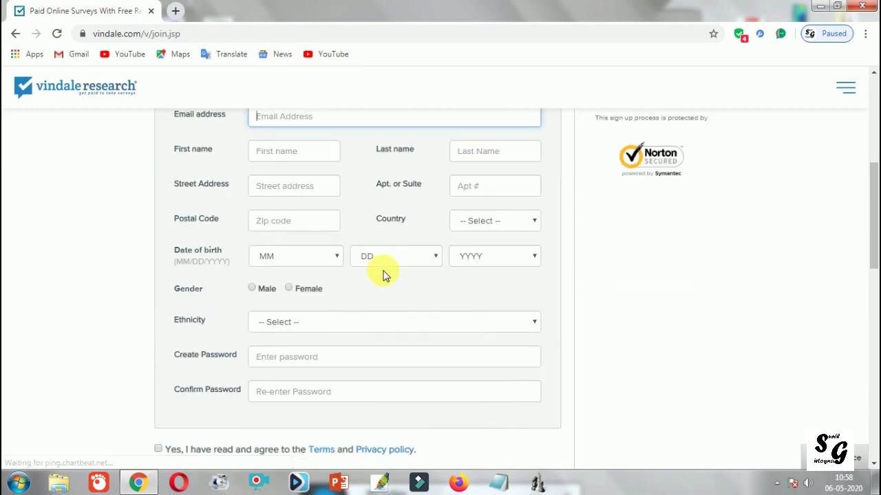
{"action": "scroll", "coordinate": [383, 275], "scroll_direction": "down", "scroll_amount": 2}
{"action": "scroll", "coordinate": [385, 279], "scroll_direction": "up", "scroll_amount": 7}
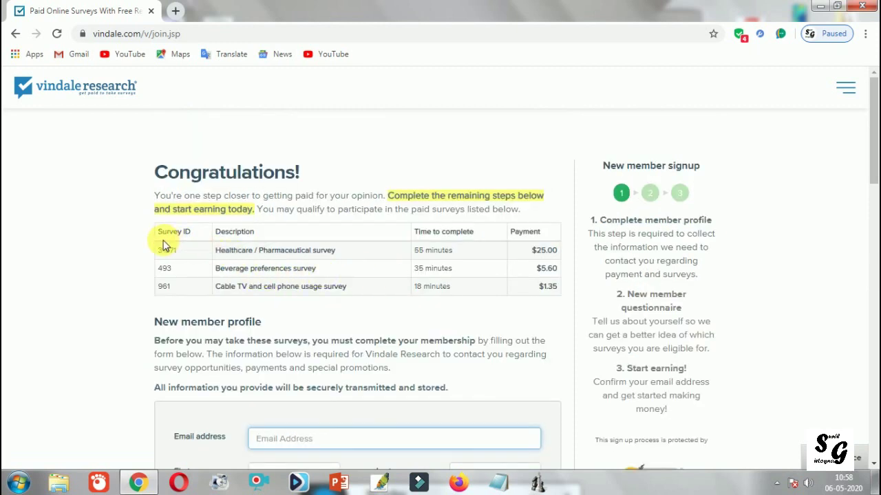
Step: Highlight the Congratulations survey table, then scroll down to the empty profile form
{"action": "left_click_drag", "start_coordinate": [165, 252], "coordinate": [524, 286]}
{"action": "left_click", "coordinate": [524, 286]}
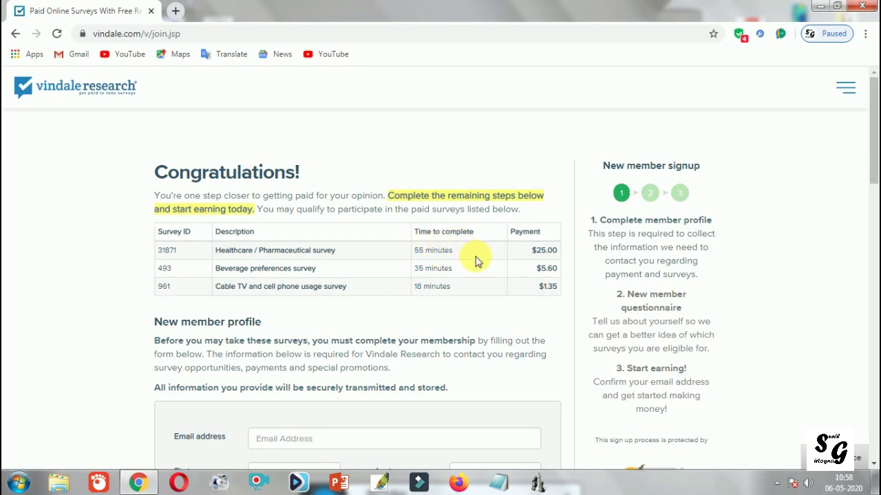
{"action": "scroll", "coordinate": [476, 260], "scroll_direction": "down", "scroll_amount": 2}
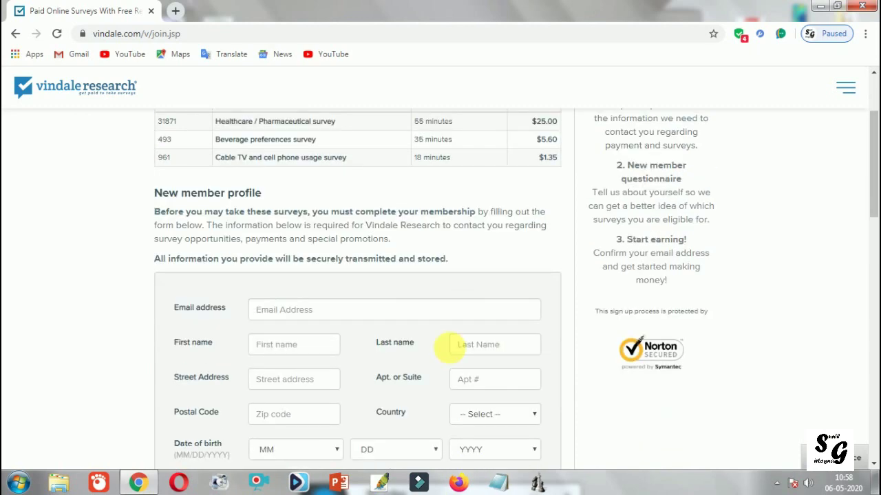
{"action": "scroll", "coordinate": [440, 350], "scroll_direction": "down", "scroll_amount": 7}
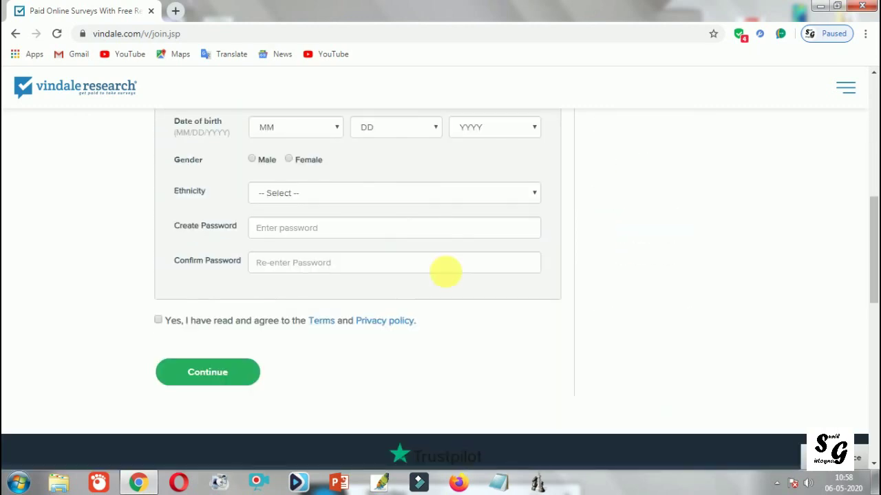
{"action": "scroll", "coordinate": [440, 282], "scroll_direction": "up", "scroll_amount": 9}
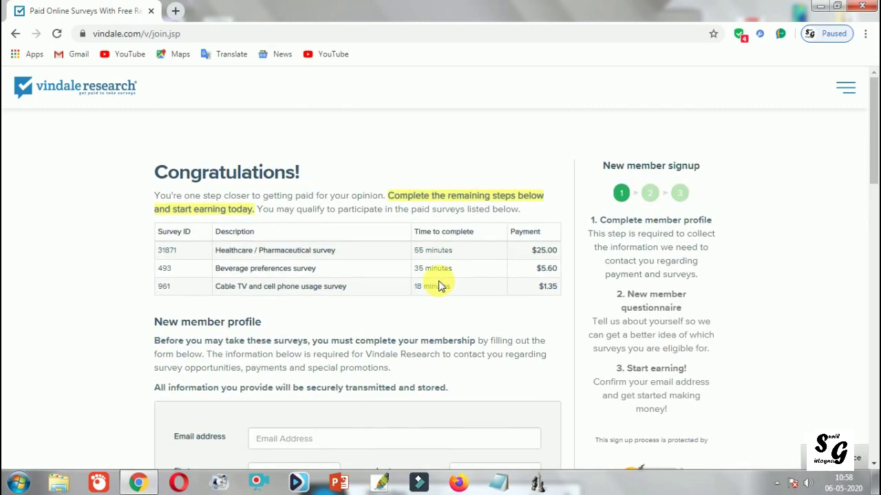
{"action": "scroll", "coordinate": [437, 283], "scroll_direction": "down", "scroll_amount": 4}
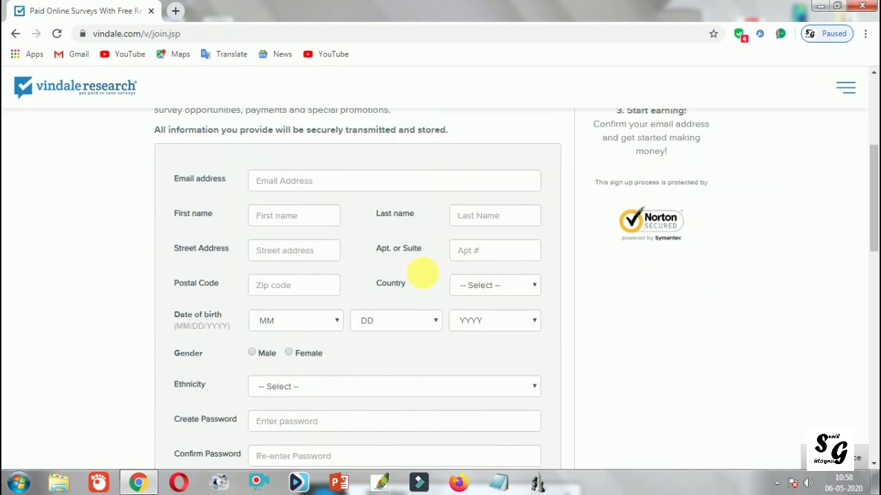
Step: Enter the applicant's email address in the Email field, dismissing the saved suggestions
{"action": "left_click", "coordinate": [272, 189]}
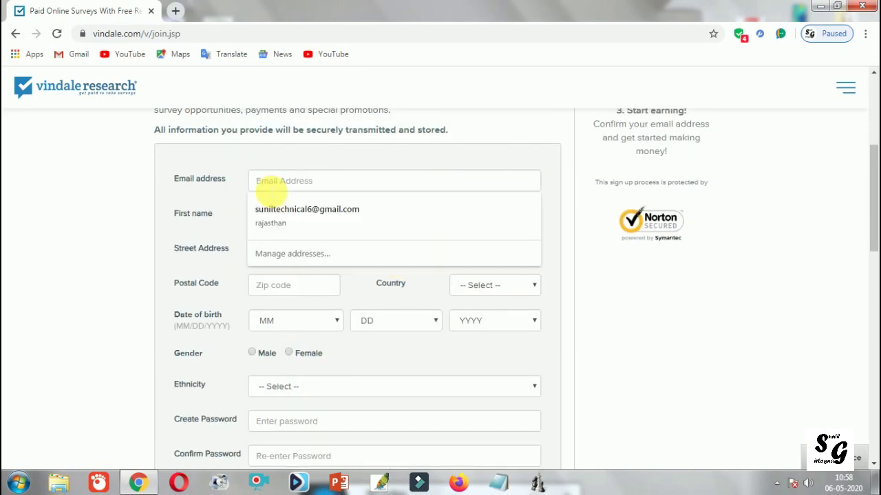
{"action": "left_click", "coordinate": [555, 177]}
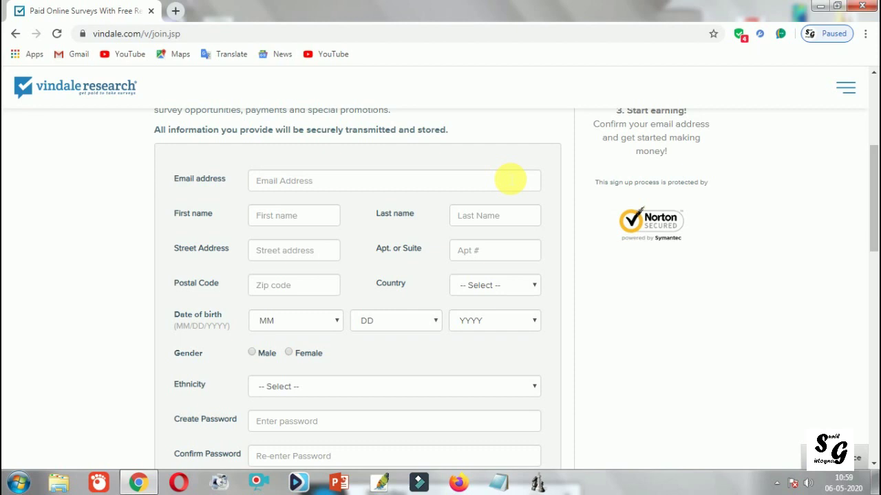
{"action": "left_click", "coordinate": [510, 179]}
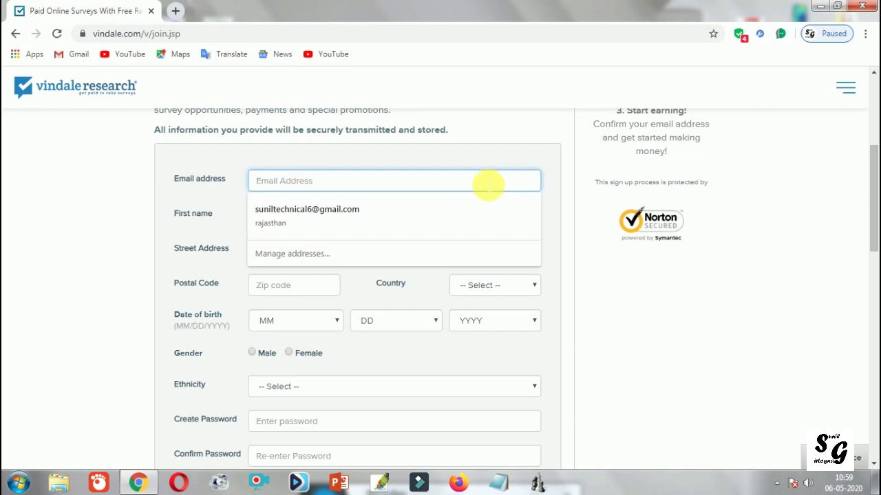
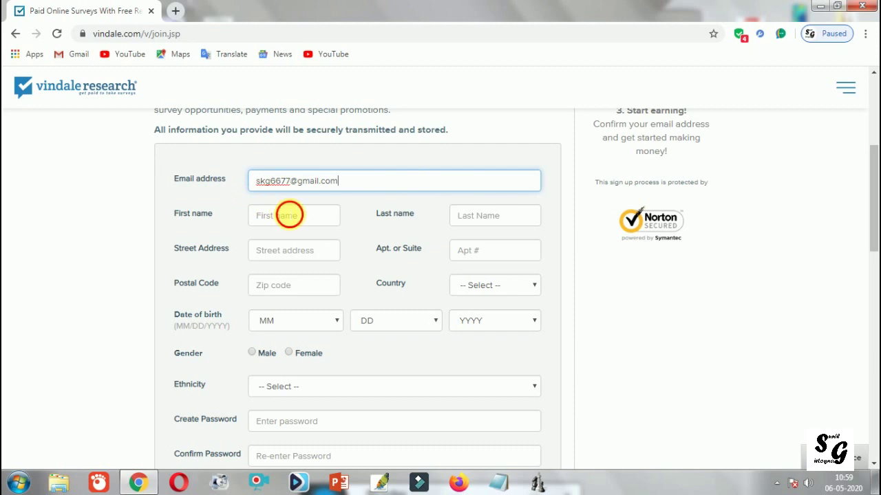
Step: Fill in the applicant's first name and last name
{"action": "left_click", "coordinate": [289, 215]}
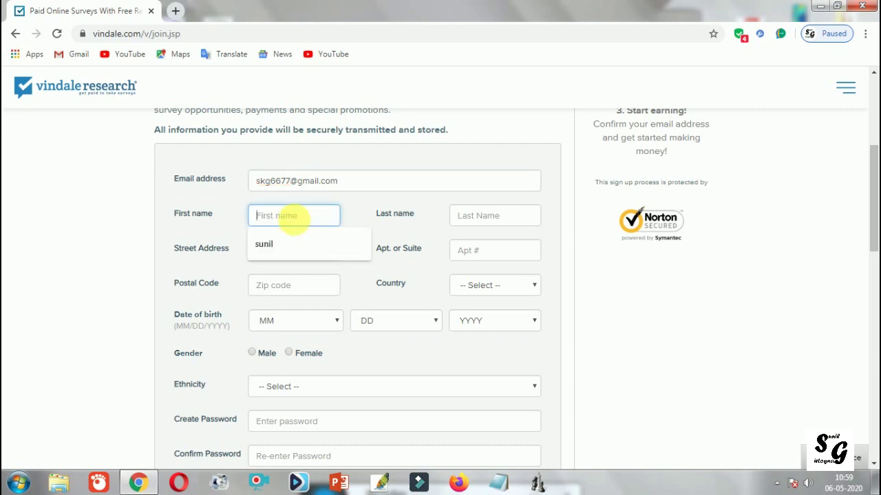
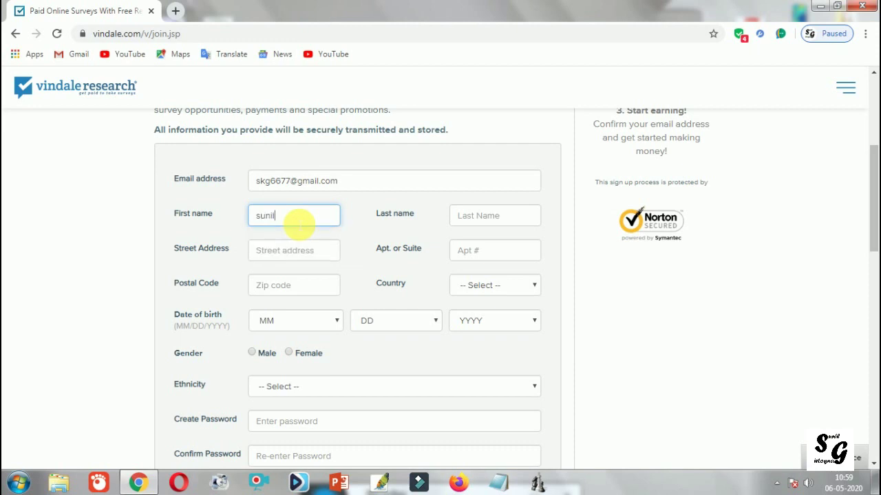
{"action": "left_click", "coordinate": [495, 215]}
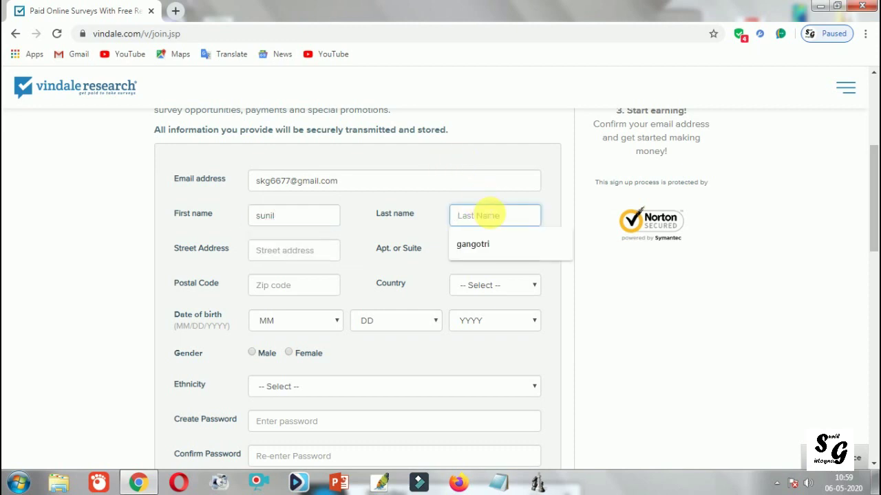
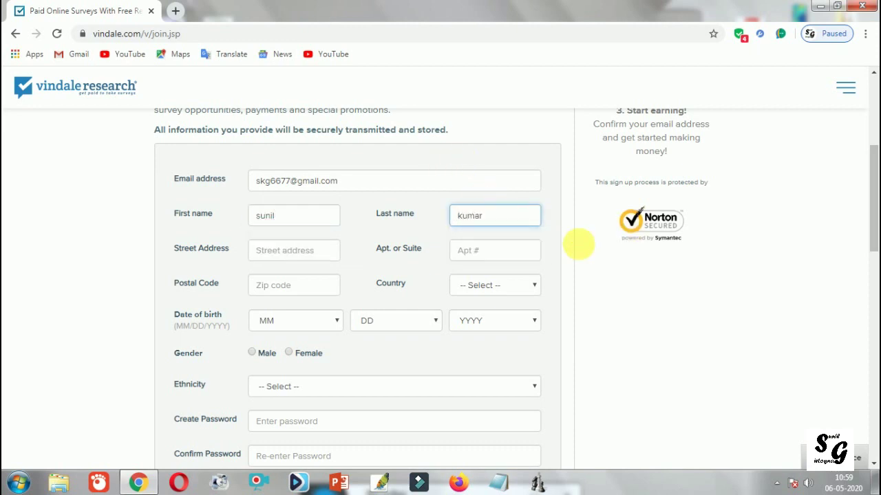
Step: Enter the applicant's street address, apartment or suite, and postal code
{"action": "left_click", "coordinate": [284, 250]}
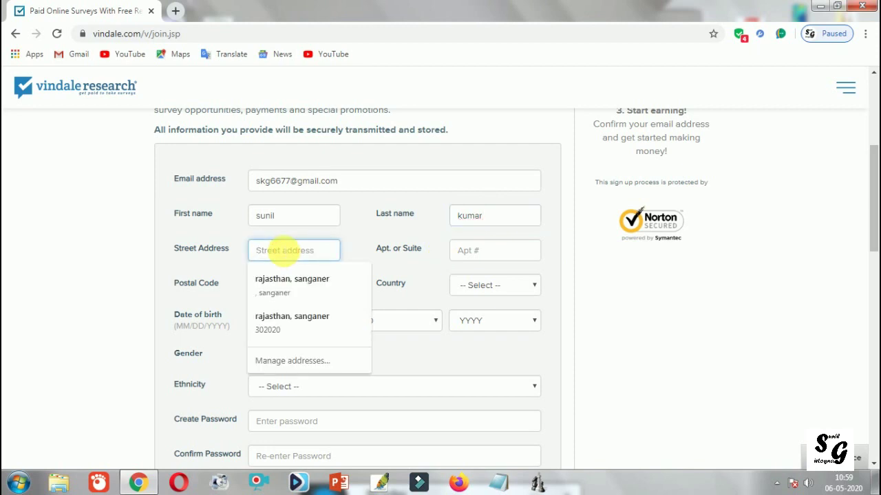
{"action": "type", "text": "rajasthan"}
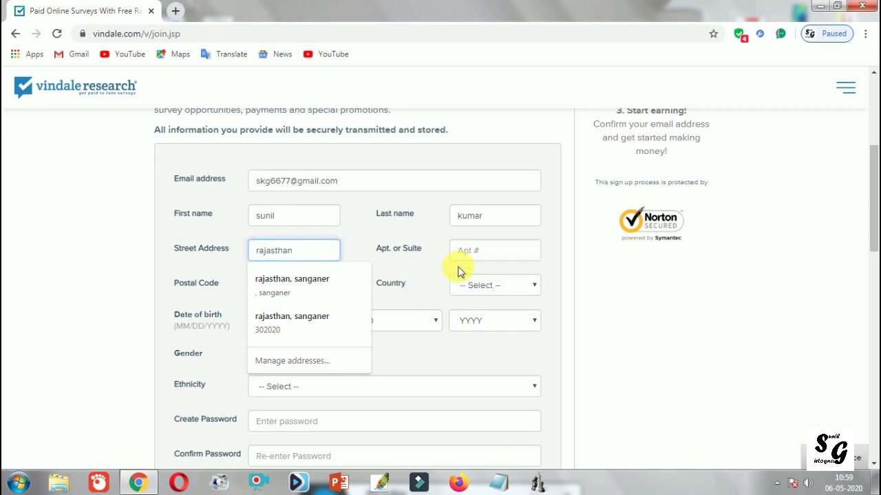
{"action": "left_click", "coordinate": [481, 252]}
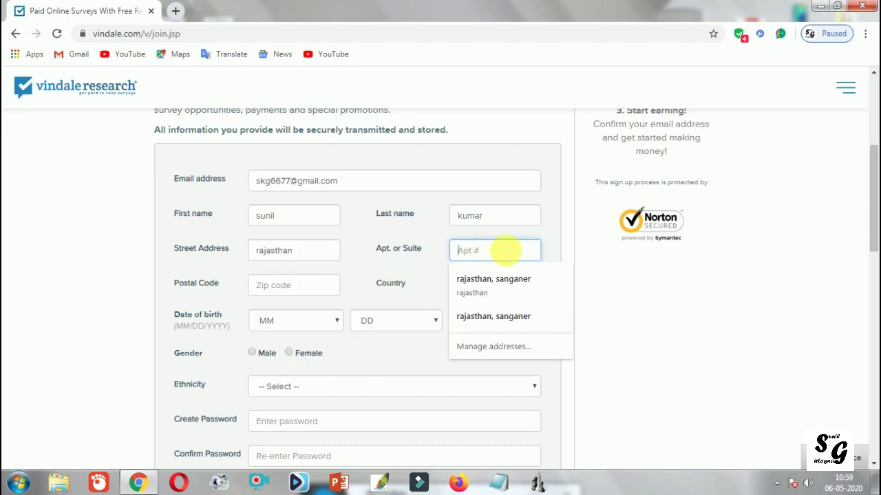
{"action": "type", "text": "rajasthan"}
{"action": "left_click", "coordinate": [272, 289]}
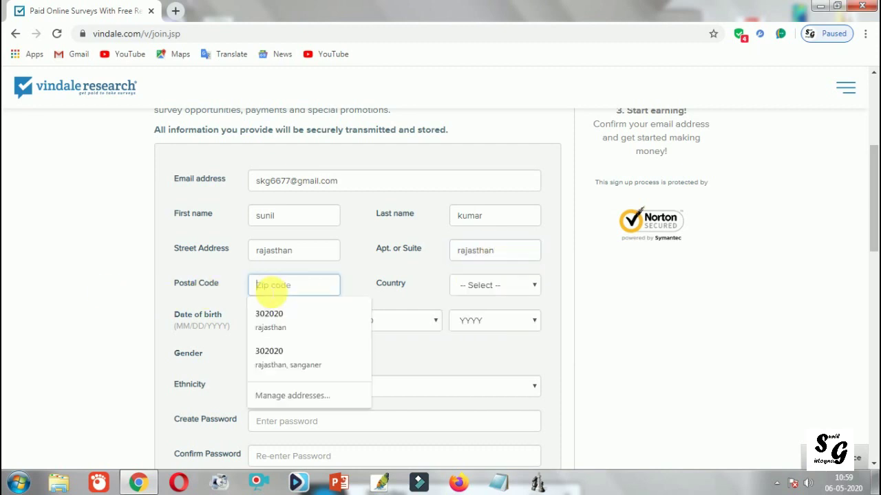
{"action": "type", "text": "3020"}
Step: Choose United States as the country and birth date Aug 17, 1996
{"action": "left_click", "coordinate": [527, 284]}
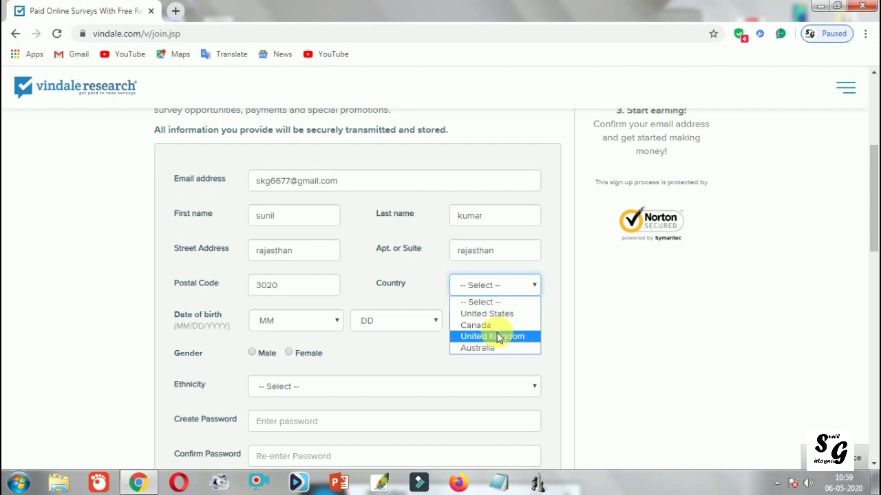
{"action": "left_click", "coordinate": [495, 313]}
{"action": "left_click", "coordinate": [315, 321]}
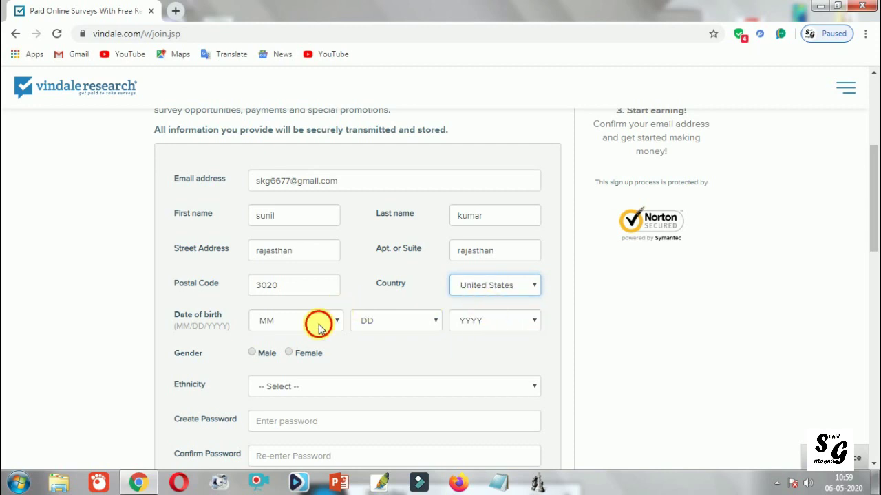
{"action": "left_click", "coordinate": [284, 257]}
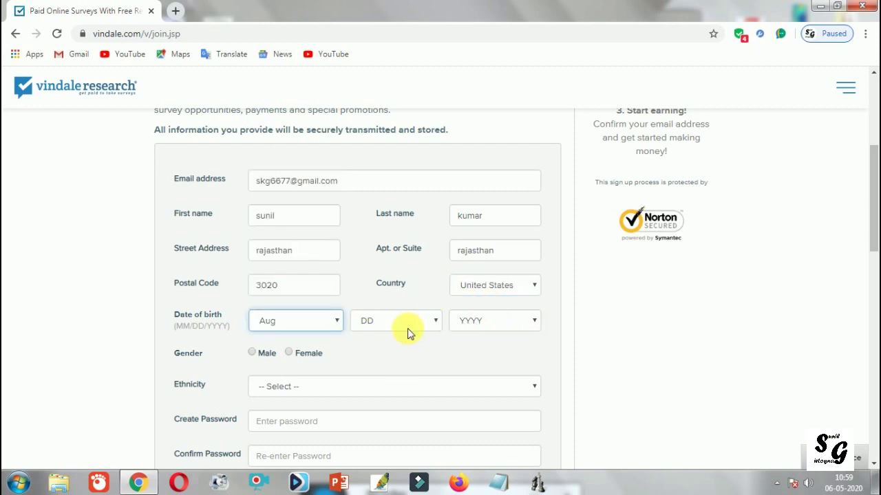
{"action": "left_click", "coordinate": [407, 324]}
{"action": "left_click", "coordinate": [378, 260]}
{"action": "left_click", "coordinate": [491, 318]}
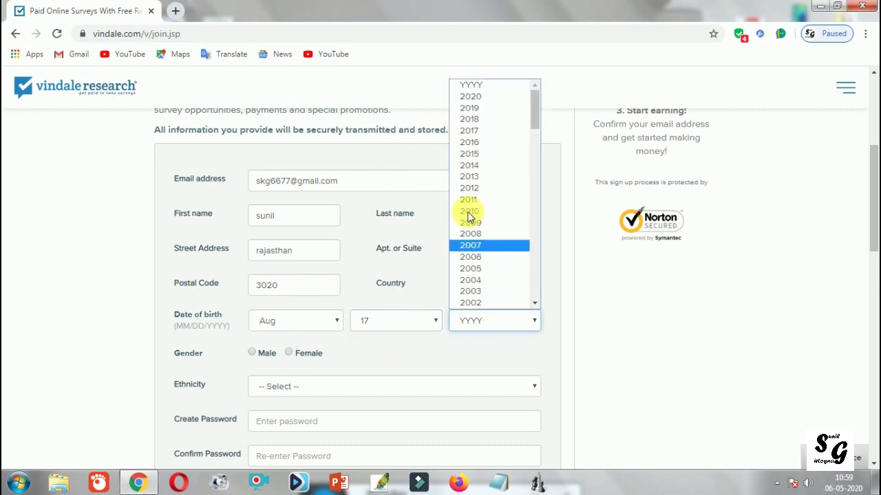
{"action": "scroll", "coordinate": [493, 224], "scroll_direction": "down", "scroll_amount": 4}
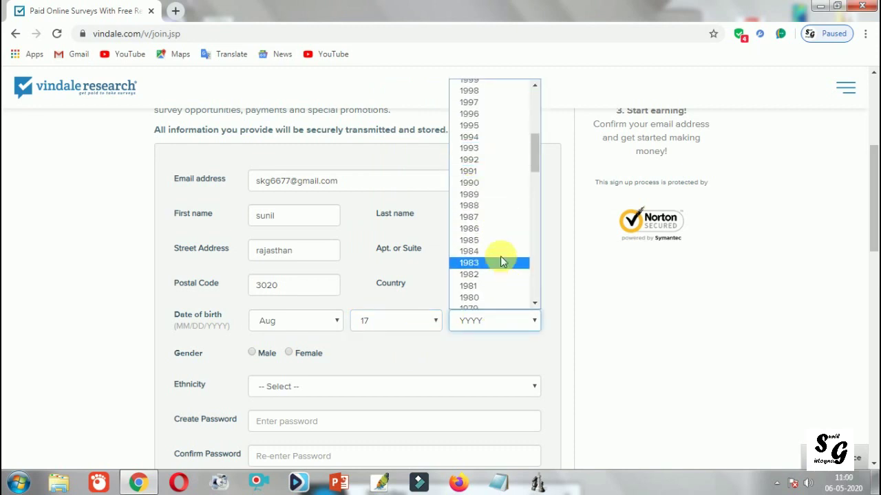
{"action": "left_click", "coordinate": [486, 114]}
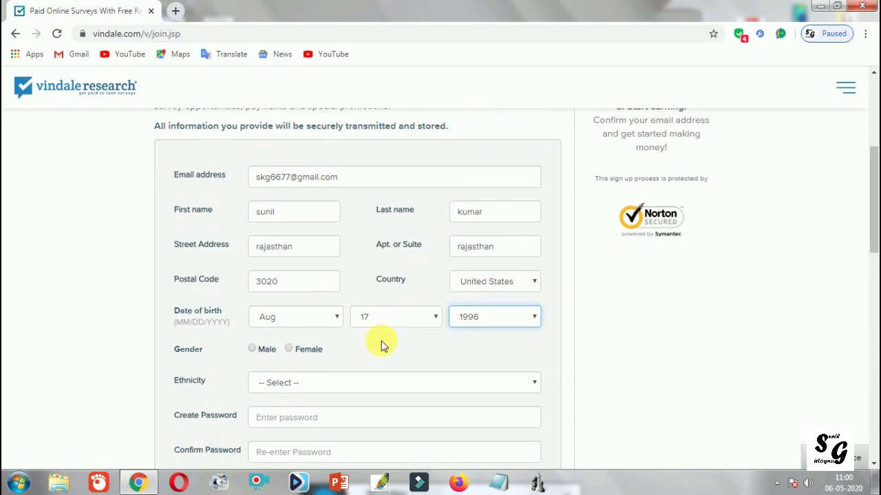
Step: Correct the birth day from 17 to 15
{"action": "scroll", "coordinate": [382, 344], "scroll_direction": "down", "scroll_amount": 1}
{"action": "left_click", "coordinate": [383, 264]}
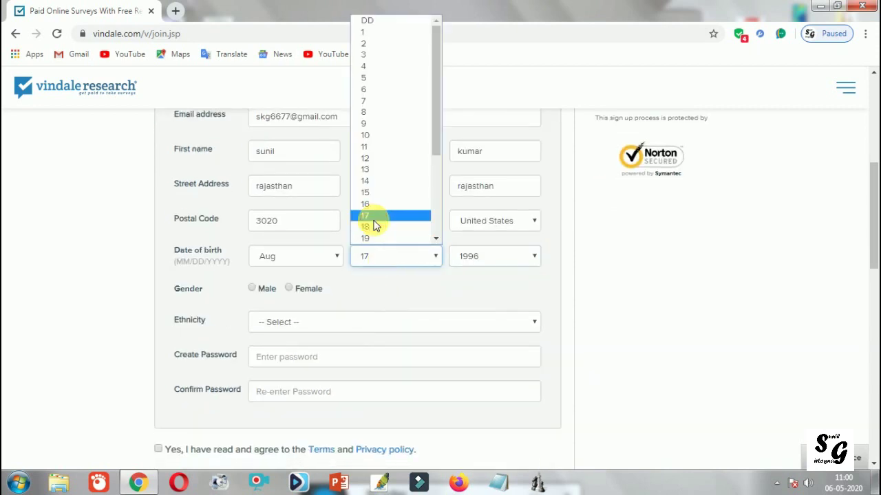
{"action": "left_click", "coordinate": [375, 253]}
{"action": "left_click", "coordinate": [375, 252]}
{"action": "left_click", "coordinate": [365, 193]}
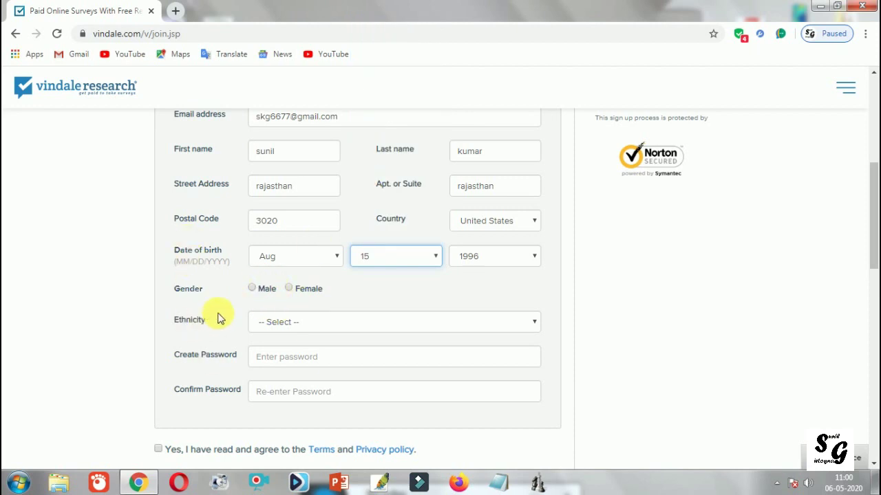
Step: Set gender to Male and ethnicity to Other
{"action": "left_click", "coordinate": [253, 288]}
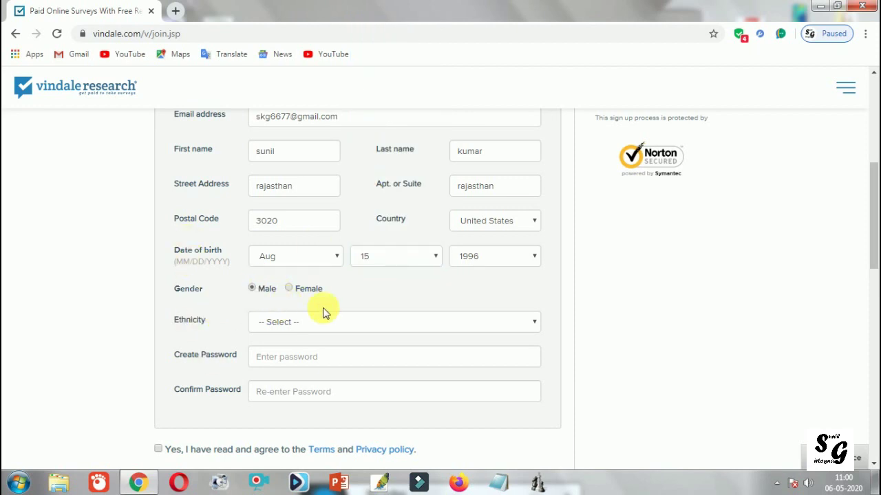
{"action": "left_click", "coordinate": [379, 321]}
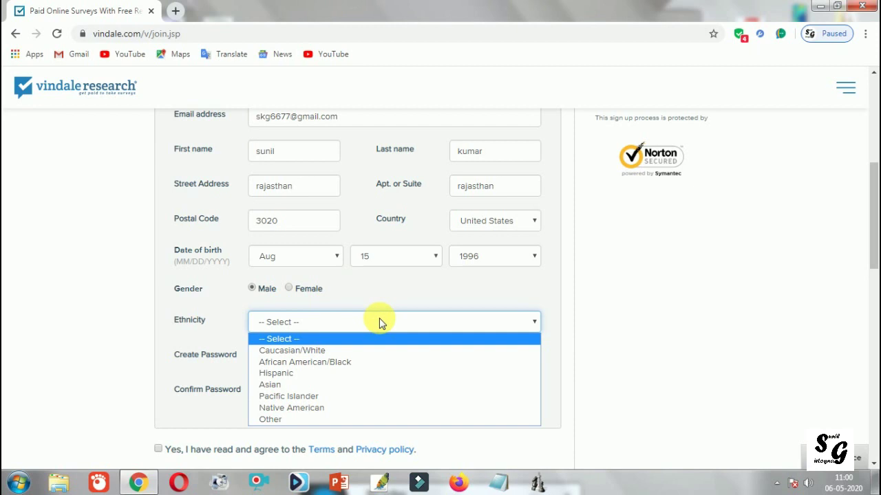
{"action": "left_click", "coordinate": [380, 418]}
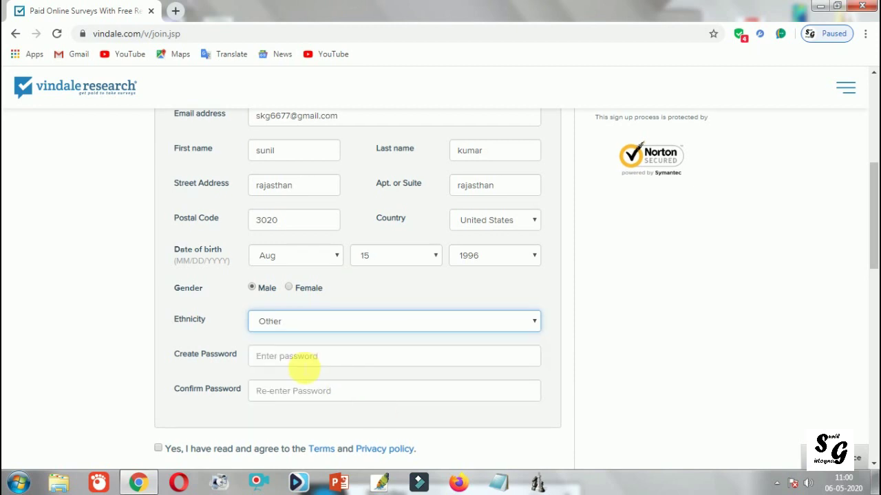
{"action": "scroll", "coordinate": [305, 364], "scroll_direction": "down", "scroll_amount": 1}
{"action": "left_click", "coordinate": [281, 305]}
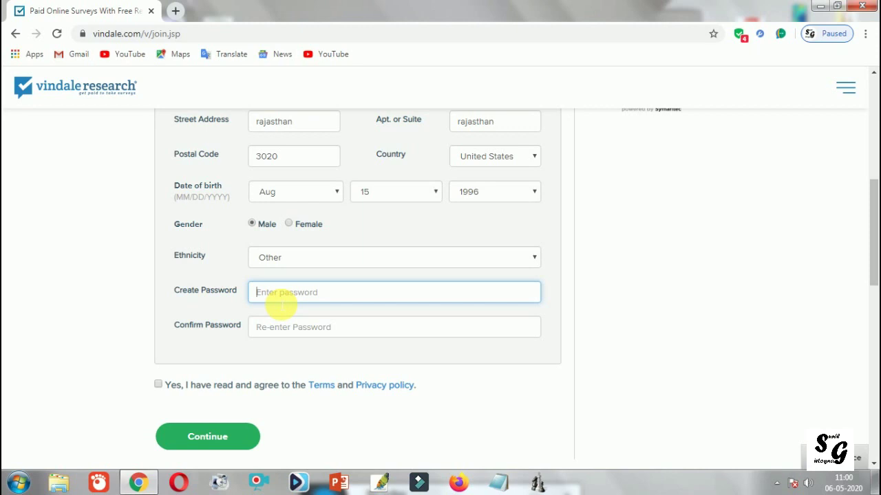
Step: Enter and confirm the account password, then tick the terms and privacy agreement box
{"action": "type", "text": "1234567890"}
{"action": "left_click", "coordinate": [305, 330]}
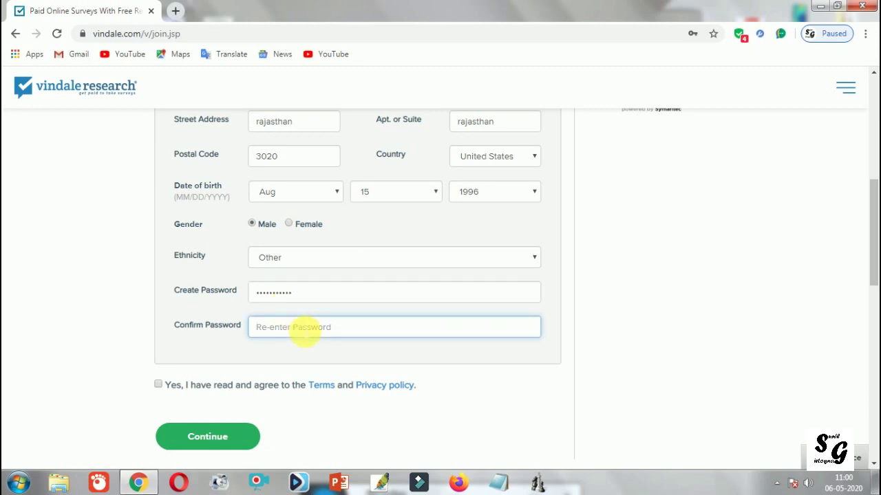
{"action": "type", "text": "••"}
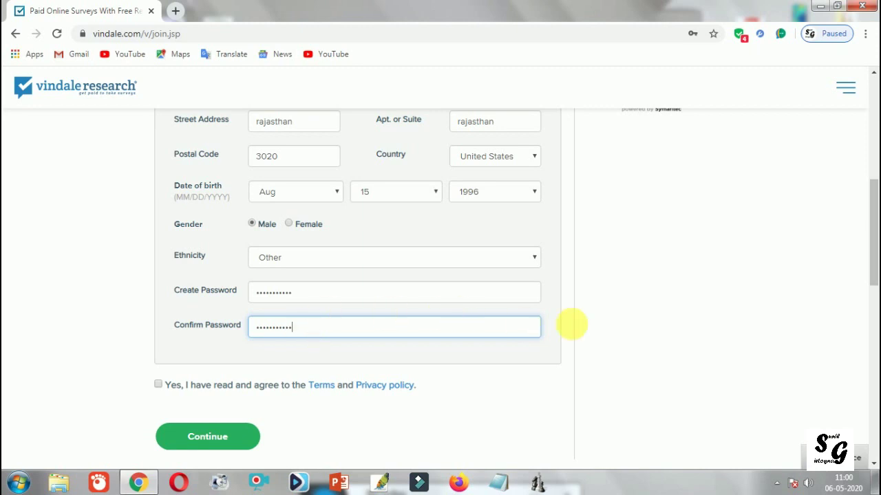
{"action": "left_click", "coordinate": [606, 329]}
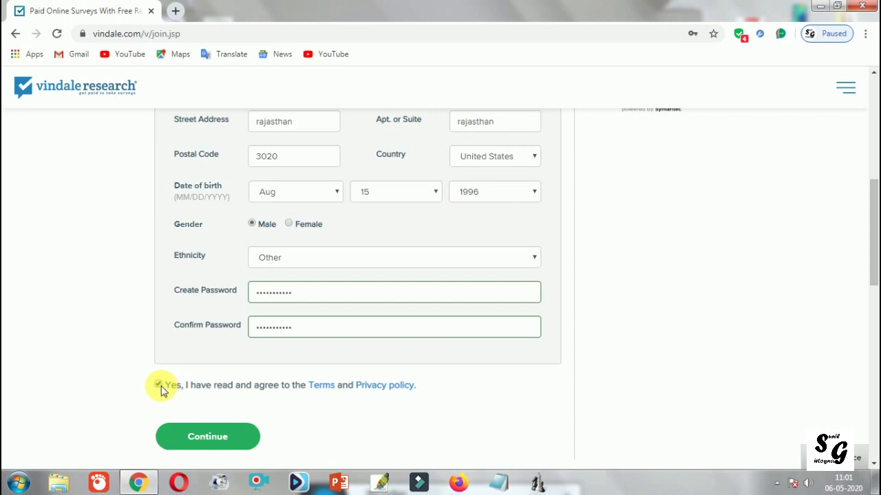
Step: Scroll down to the green Continue button and submit the completed signup form
{"action": "scroll", "coordinate": [162, 390], "scroll_direction": "up", "scroll_amount": 6}
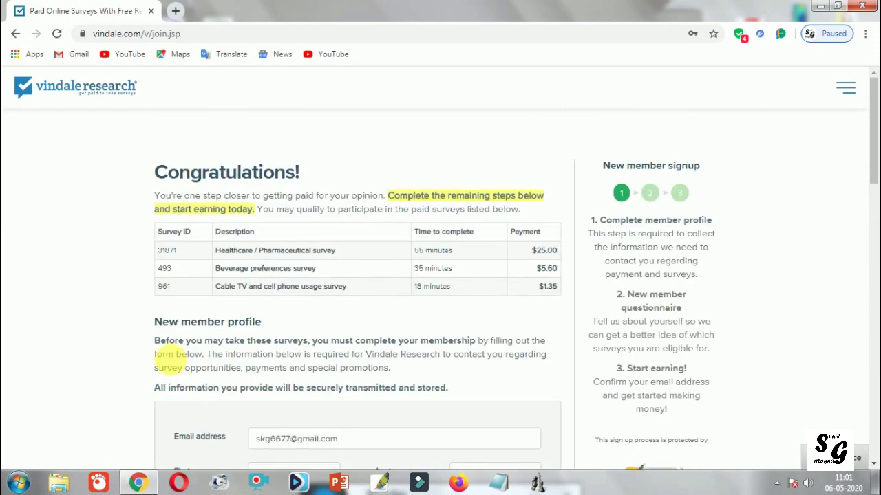
{"action": "scroll", "coordinate": [251, 311], "scroll_direction": "down", "scroll_amount": 6}
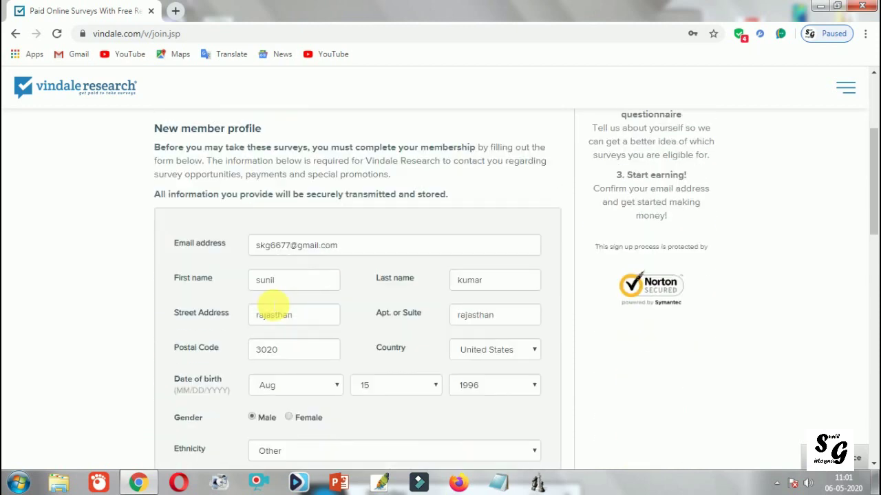
{"action": "scroll", "coordinate": [334, 334], "scroll_direction": "up", "scroll_amount": 2}
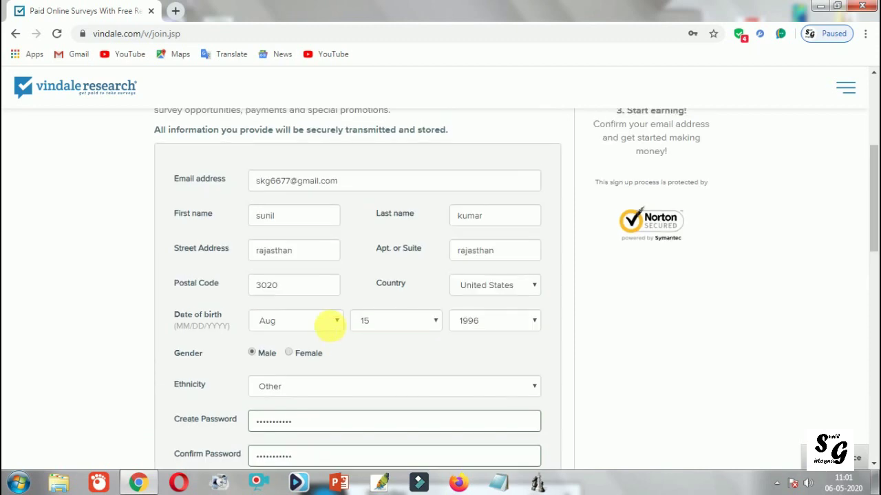
{"action": "scroll", "coordinate": [329, 331], "scroll_direction": "down", "scroll_amount": 2}
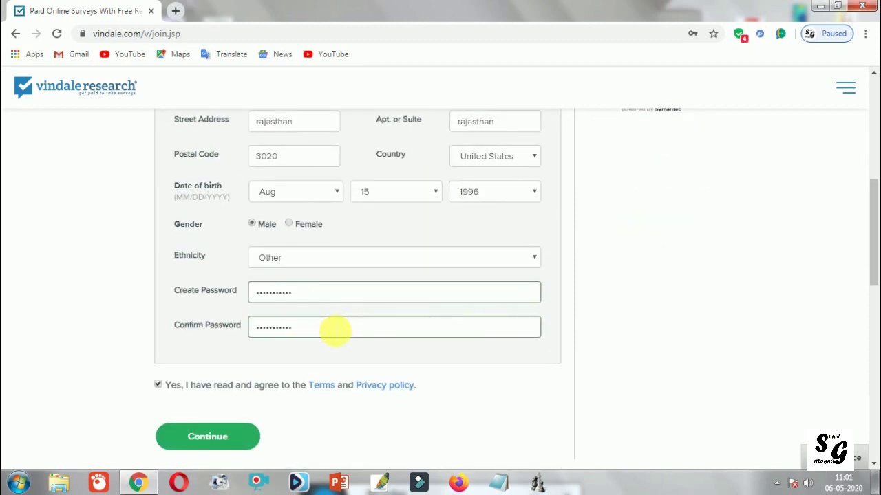
{"action": "scroll", "coordinate": [311, 330], "scroll_direction": "down", "scroll_amount": 3}
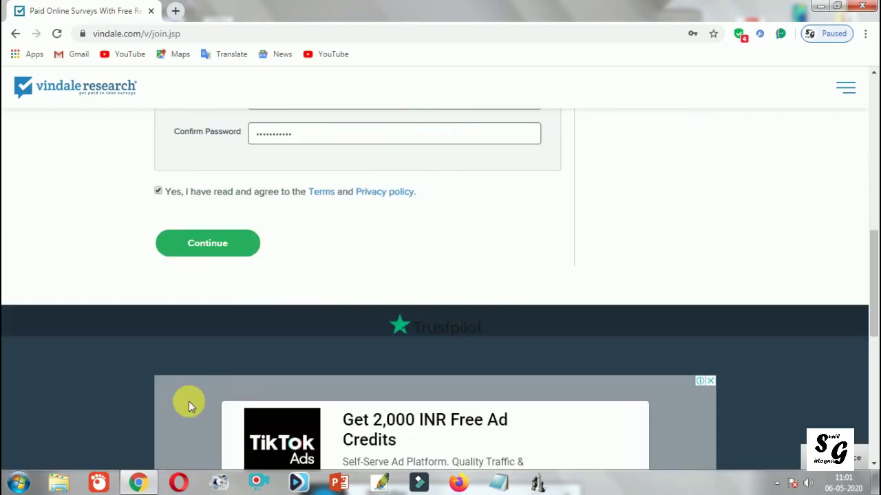
{"action": "left_click", "coordinate": [226, 247]}
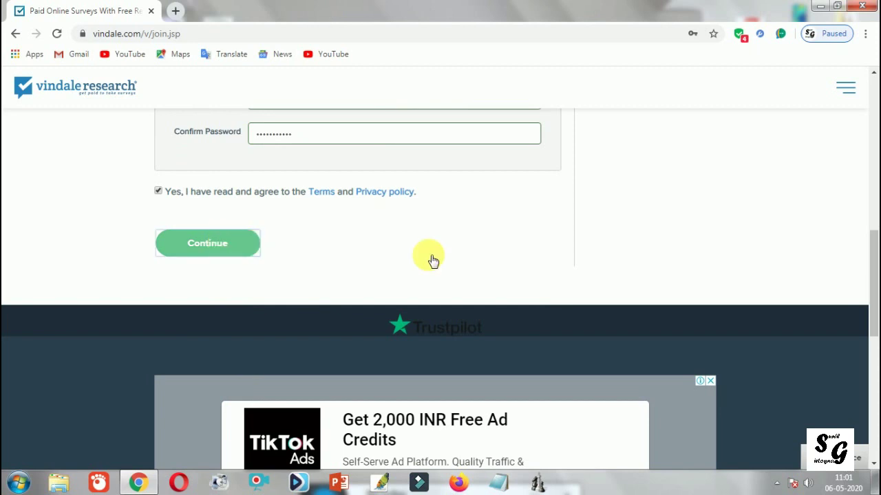
{"action": "scroll", "coordinate": [429, 258], "scroll_direction": "up", "scroll_amount": 1}
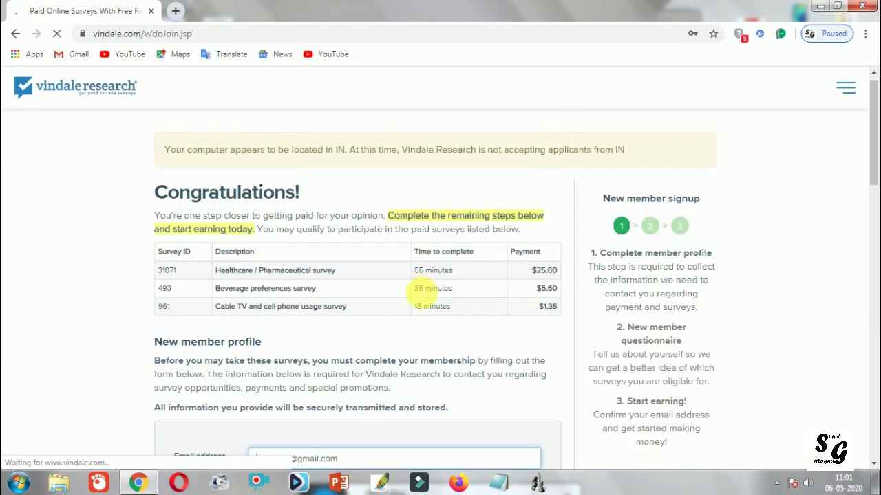
Step: Scroll through the reloaded doJoin page to read the banner rejecting applicants from IN
{"action": "scroll", "coordinate": [420, 289], "scroll_direction": "down", "scroll_amount": 10}
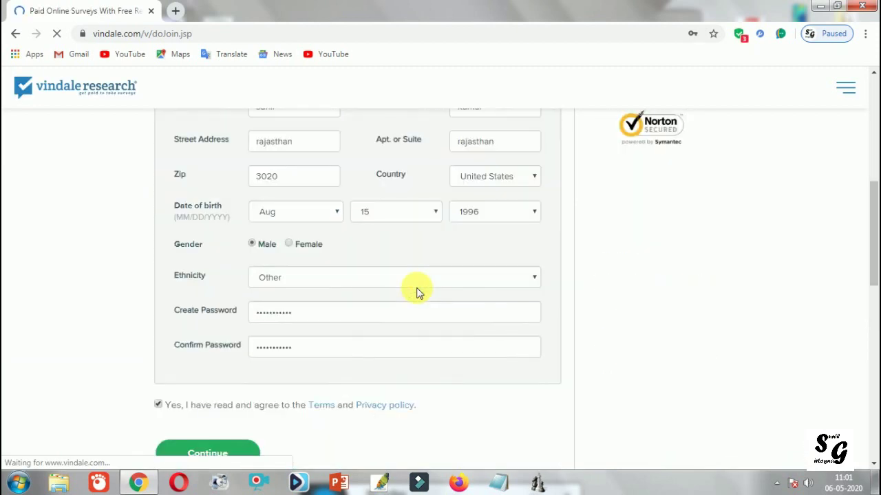
{"action": "scroll", "coordinate": [419, 292], "scroll_direction": "up", "scroll_amount": 10}
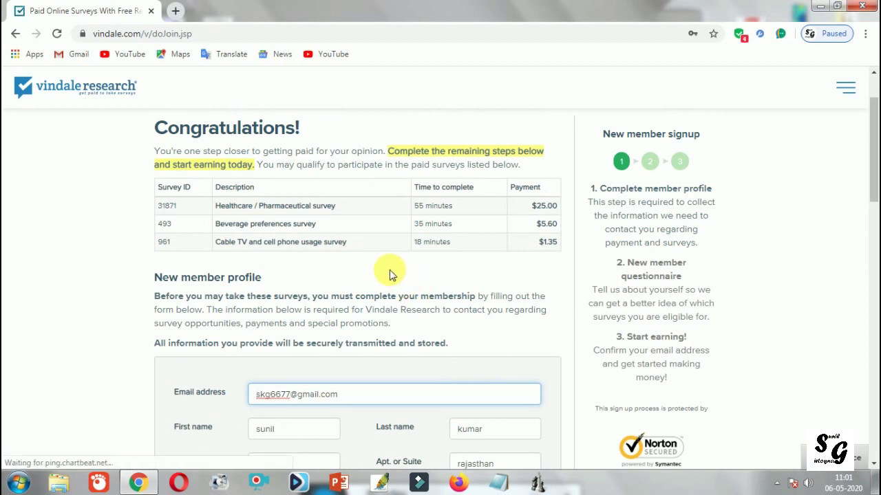
{"action": "scroll", "coordinate": [389, 274], "scroll_direction": "down", "scroll_amount": 2}
{"action": "scroll", "coordinate": [389, 274], "scroll_direction": "down", "scroll_amount": 3}
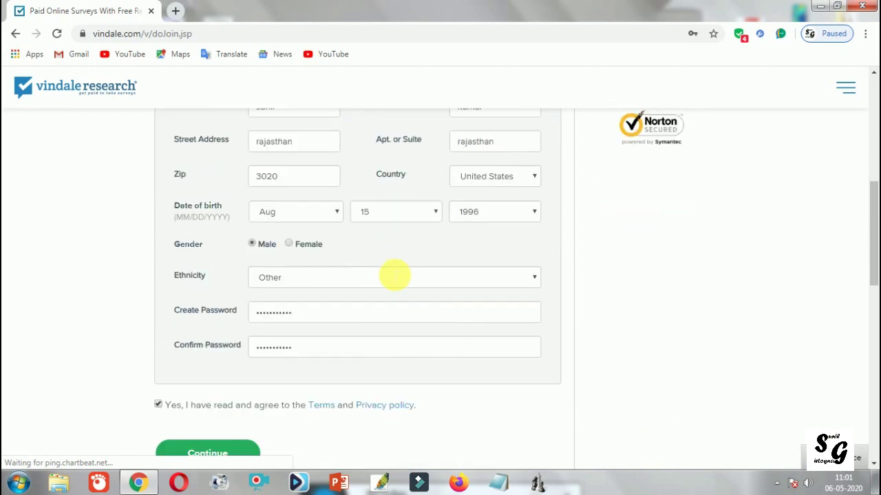
{"action": "scroll", "coordinate": [390, 275], "scroll_direction": "down", "scroll_amount": 2}
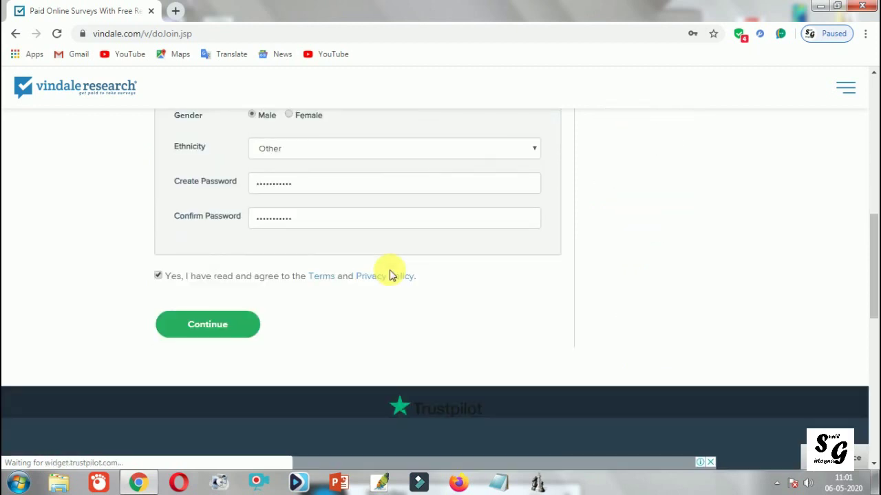
{"action": "scroll", "coordinate": [389, 274], "scroll_direction": "up", "scroll_amount": 2}
{"action": "scroll", "coordinate": [389, 273], "scroll_direction": "up", "scroll_amount": 2}
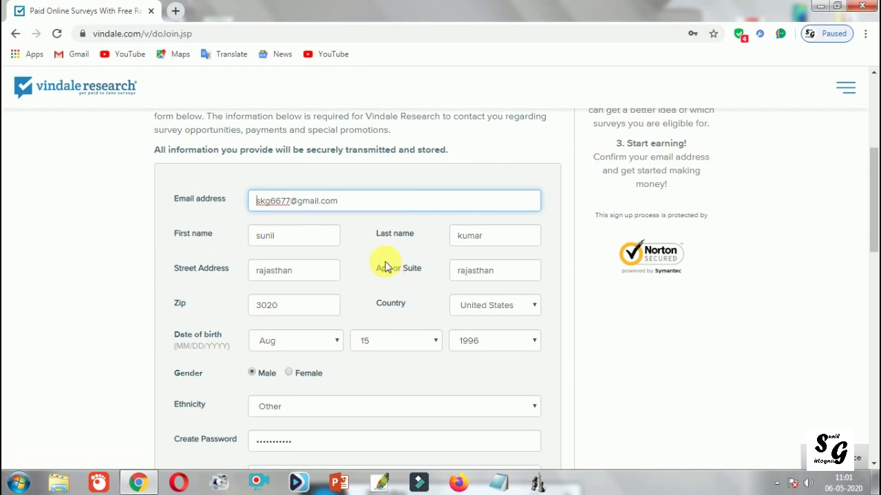
{"action": "scroll", "coordinate": [385, 267], "scroll_direction": "up", "scroll_amount": 3}
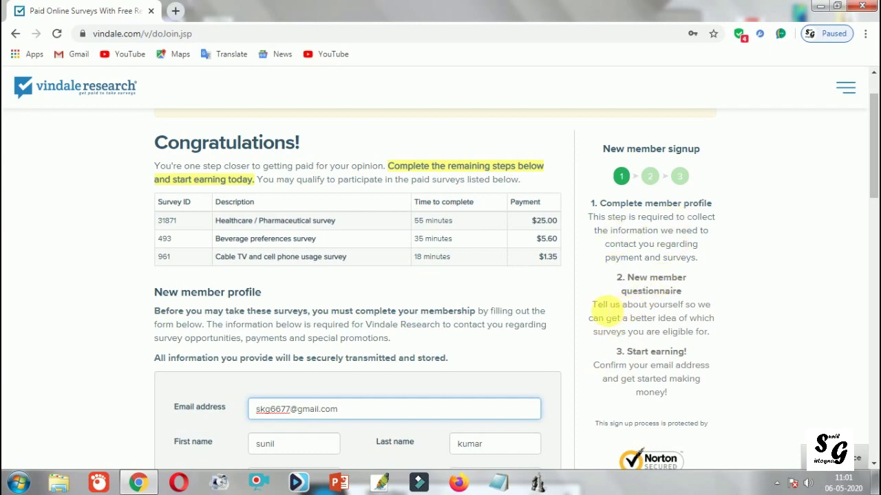
Step: Select sidebar text and the entered email, then bring up the screen recorder's tray options
{"action": "left_click_drag", "start_coordinate": [593, 304], "coordinate": [719, 339]}
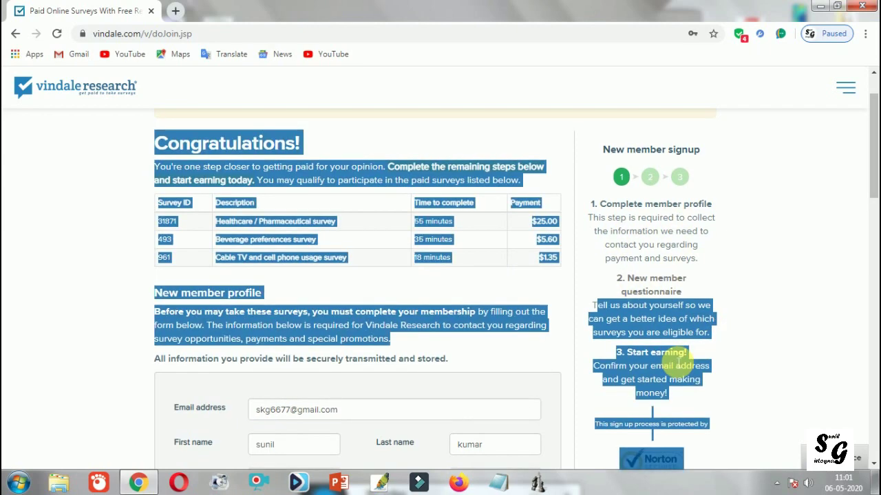
{"action": "left_click", "coordinate": [657, 355]}
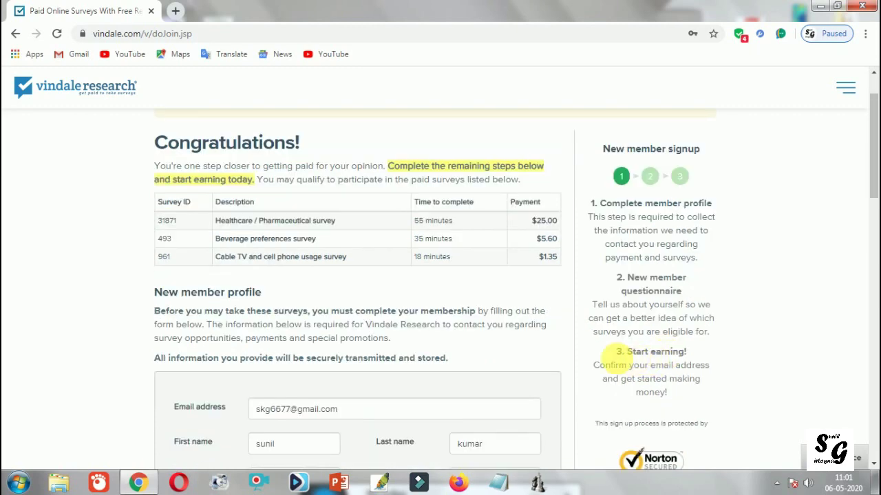
{"action": "left_click_drag", "start_coordinate": [599, 366], "coordinate": [705, 396]}
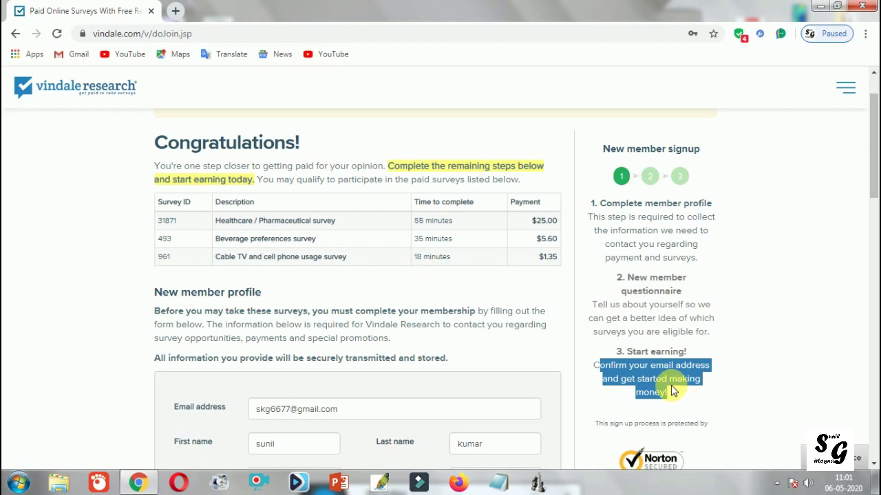
{"action": "scroll", "coordinate": [466, 363], "scroll_direction": "down", "scroll_amount": 1}
{"action": "left_click_drag", "start_coordinate": [362, 345], "coordinate": [231, 353]}
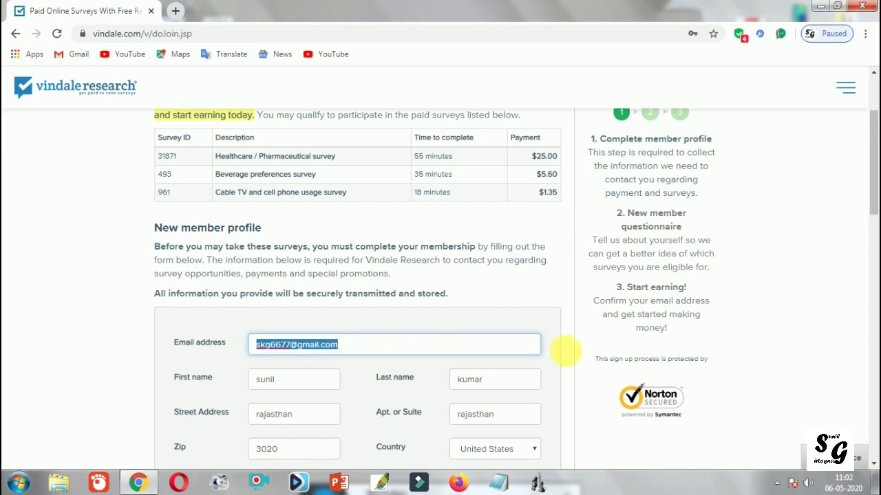
{"action": "left_click_drag", "start_coordinate": [674, 334], "coordinate": [641, 331]}
{"action": "left_click", "coordinate": [641, 331]}
{"action": "scroll", "coordinate": [640, 329], "scroll_direction": "down", "scroll_amount": 3}
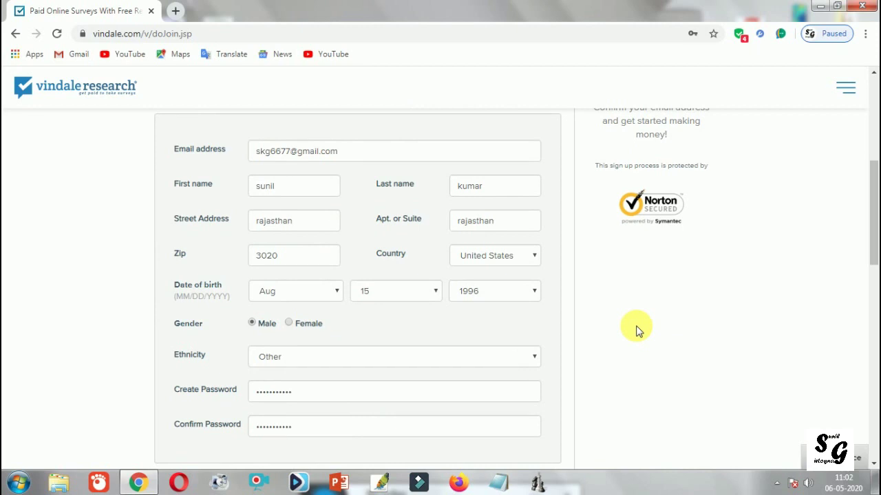
{"action": "scroll", "coordinate": [636, 331], "scroll_direction": "down", "scroll_amount": 2}
{"action": "scroll", "coordinate": [629, 329], "scroll_direction": "up", "scroll_amount": 3}
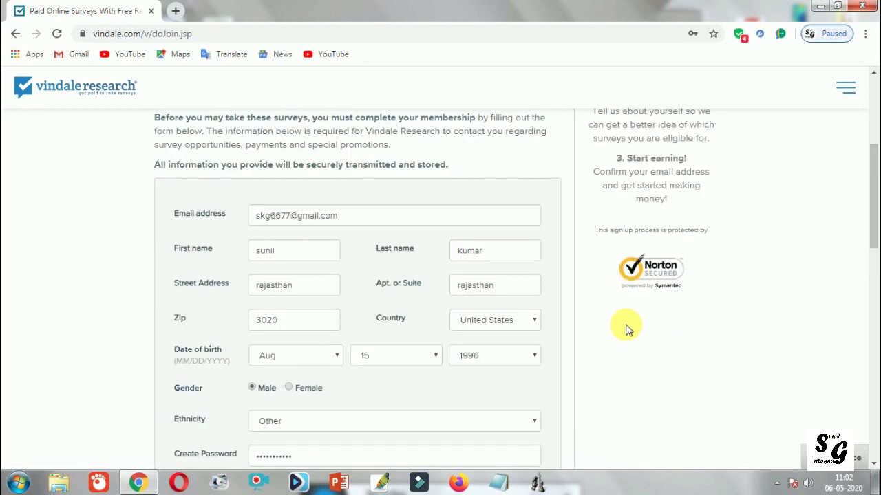
{"action": "scroll", "coordinate": [626, 329], "scroll_direction": "up", "scroll_amount": 3}
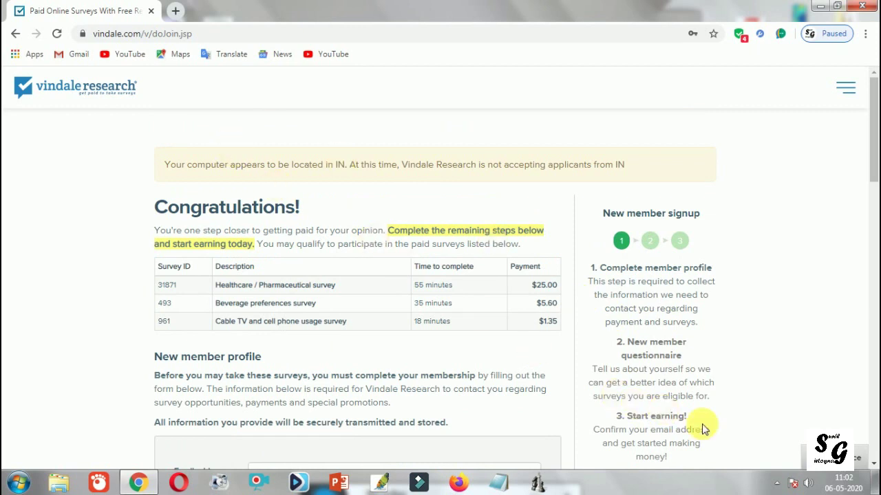
{"action": "left_click", "coordinate": [777, 483]}
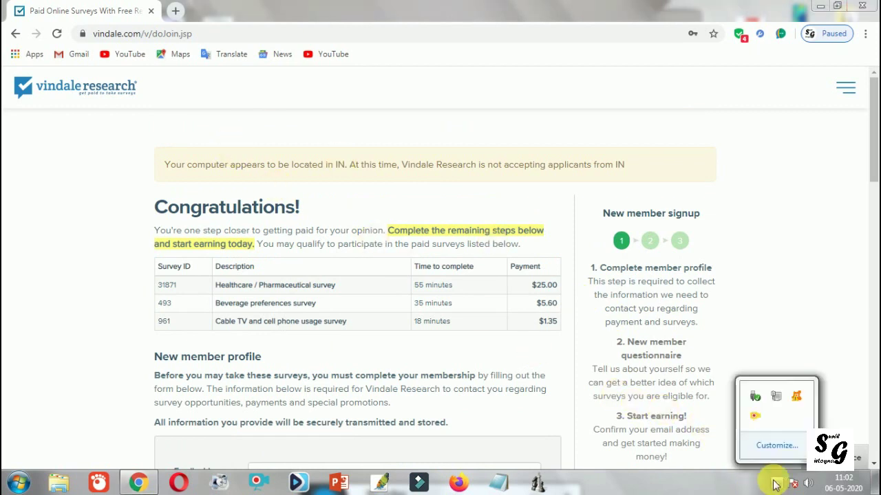
{"action": "right_click", "coordinate": [753, 421]}
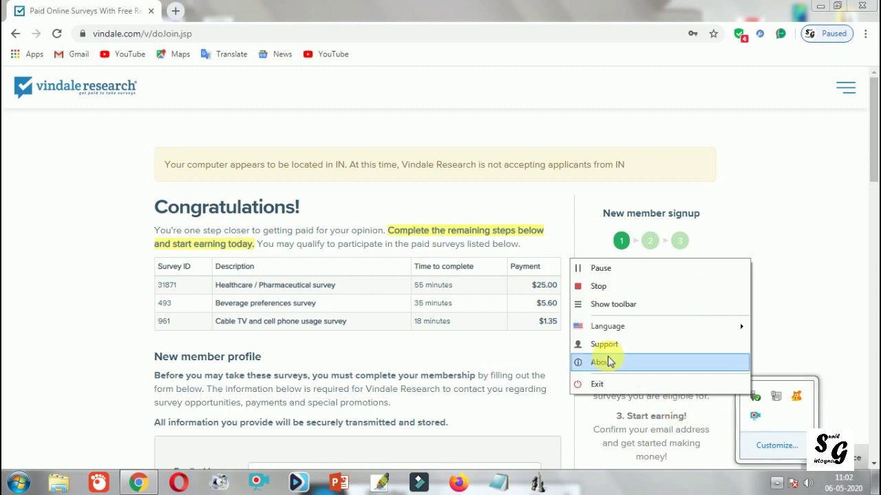